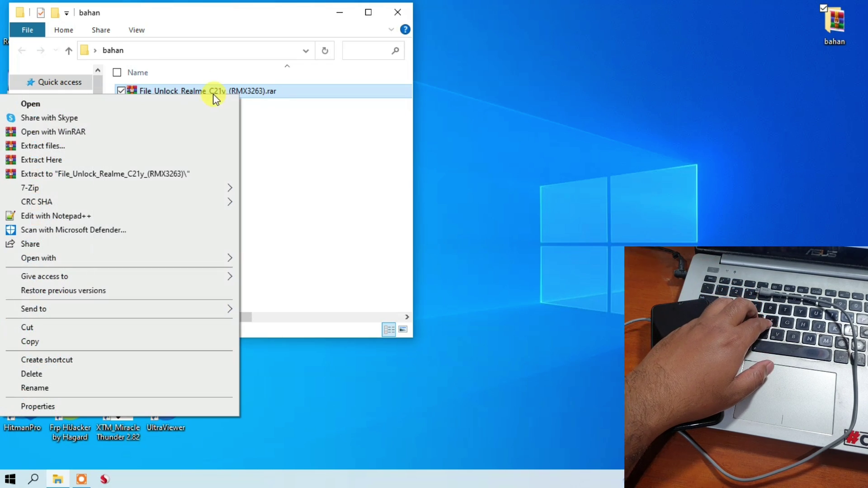
Extract File_Unlock_Realme_C21y_(RMX3263).rar into bahan, entering the archive password to unlock it.
left_click(169, 159)
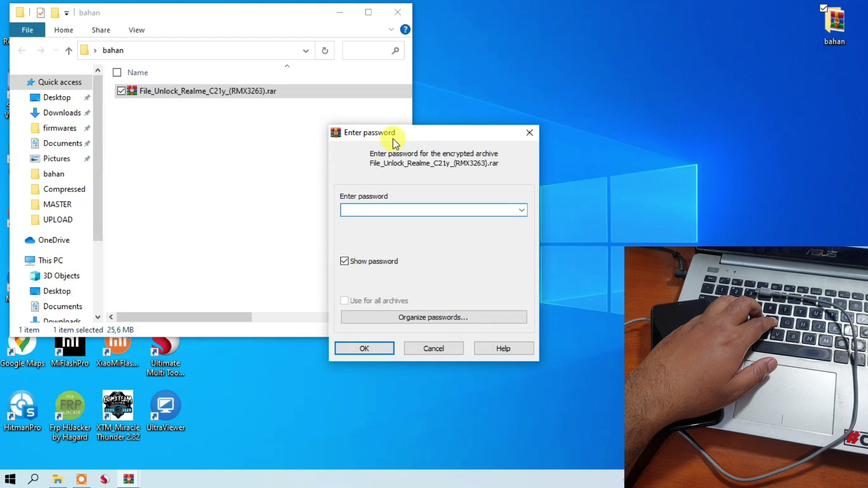
left_click_drag(383, 139, 191, 140)
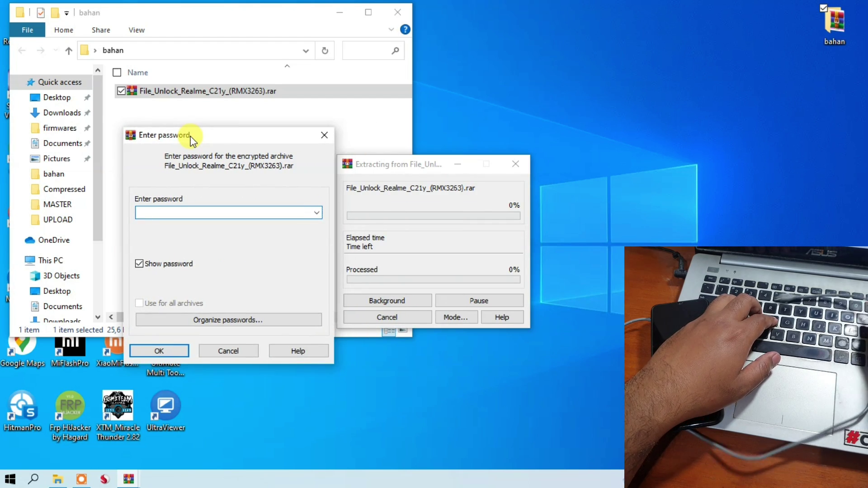
type("magelangflasher")
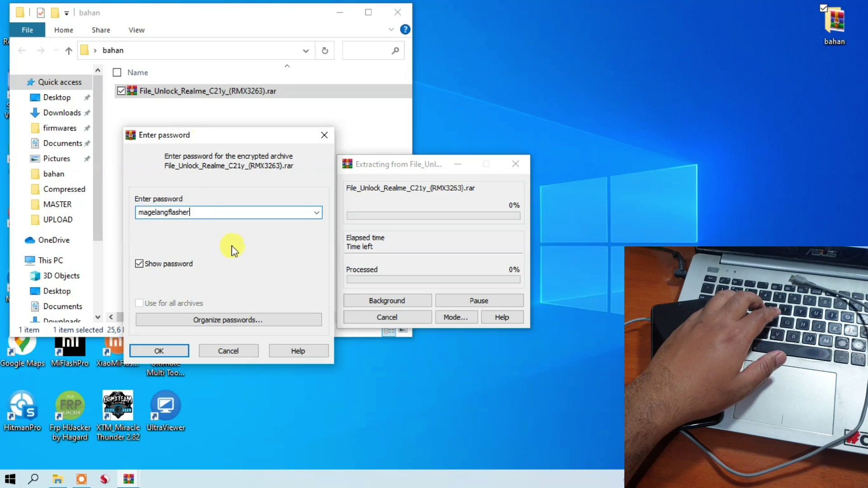
left_click_drag(198, 215, 130, 214)
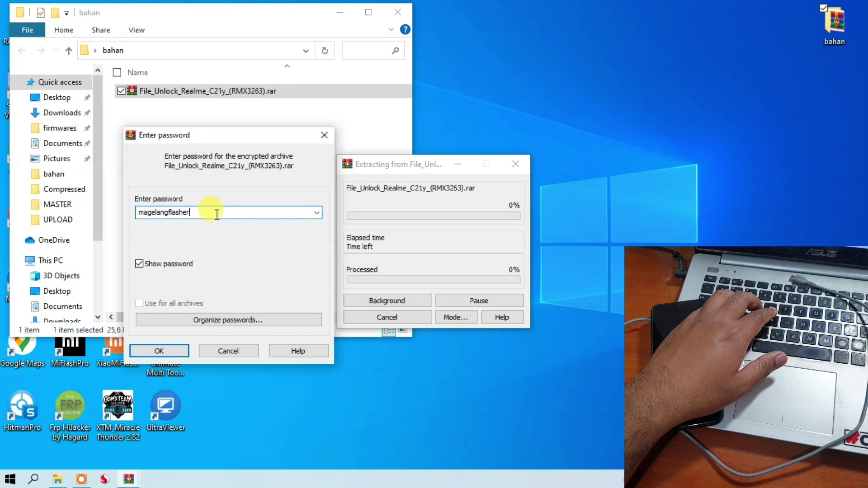
left_click(180, 352)
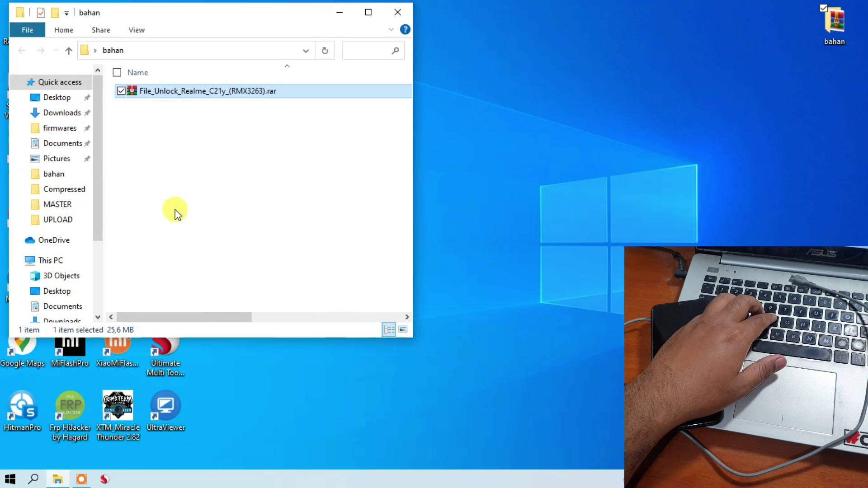
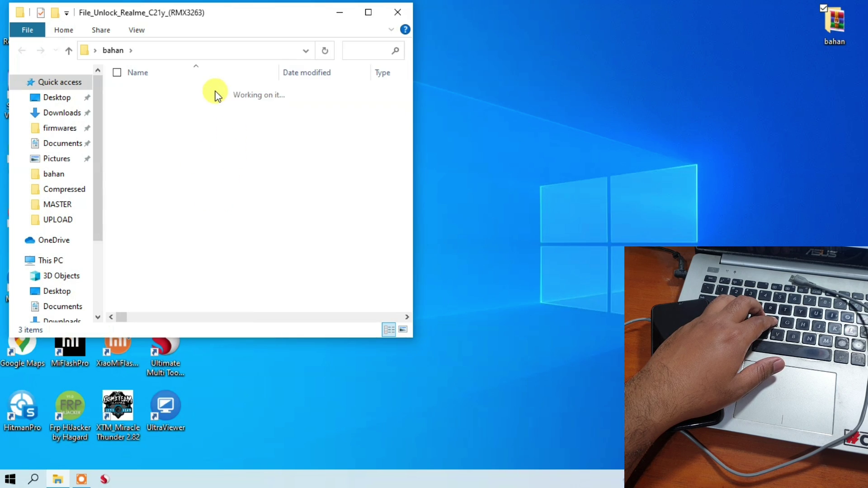
Open SPD_Driver_R4.20.0201.zip in WinRAR and browse to its SPD_Driver_R4.20.0201 > Win10 folder.
left_click(192, 91)
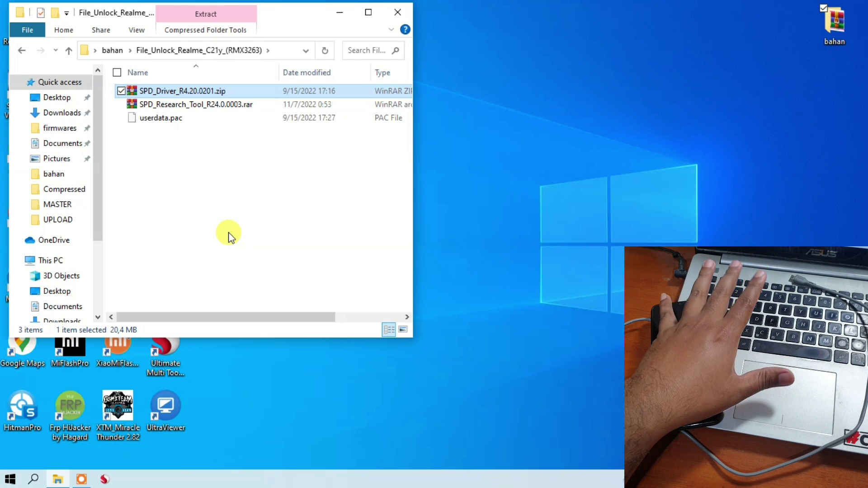
double_click(165, 90)
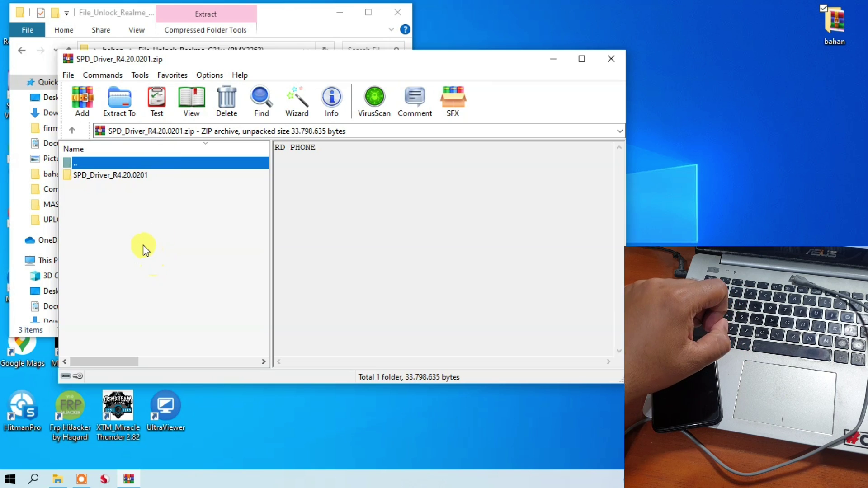
left_click(113, 179)
double_click(108, 180)
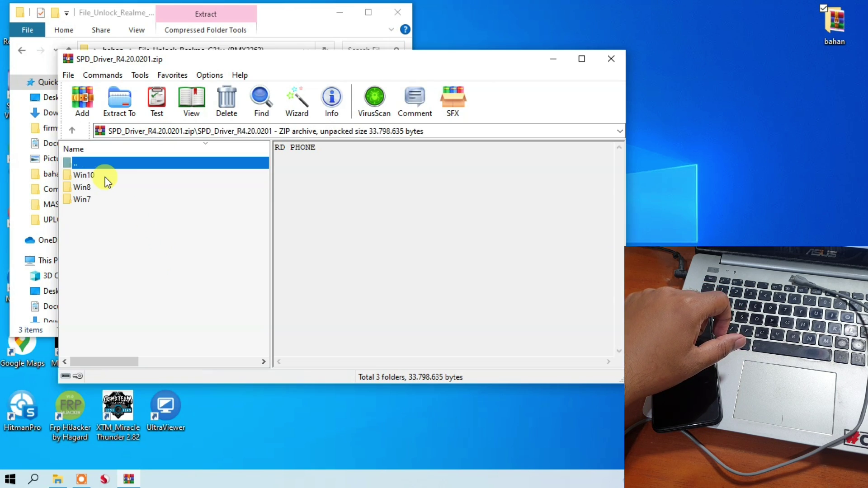
left_click(85, 186)
left_click(88, 201)
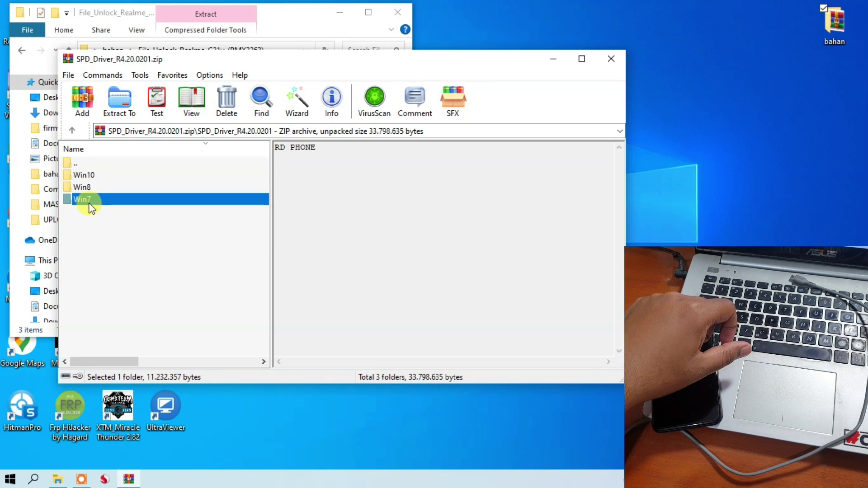
left_click(91, 175)
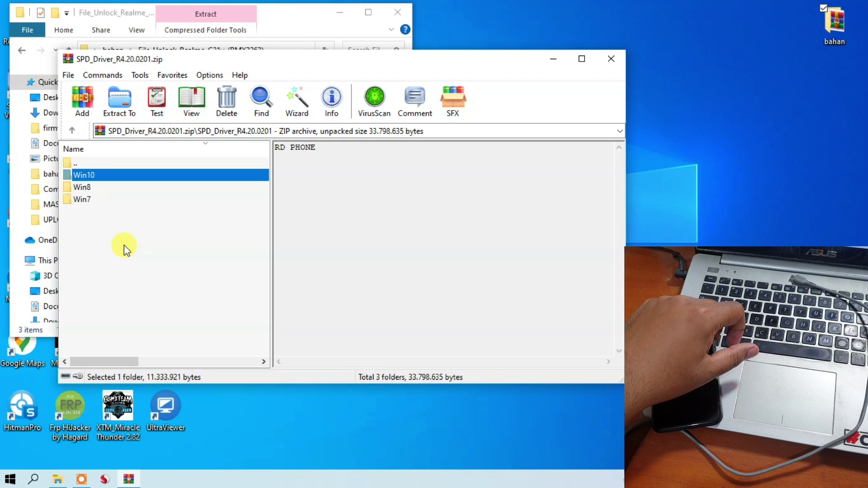
double_click(85, 176)
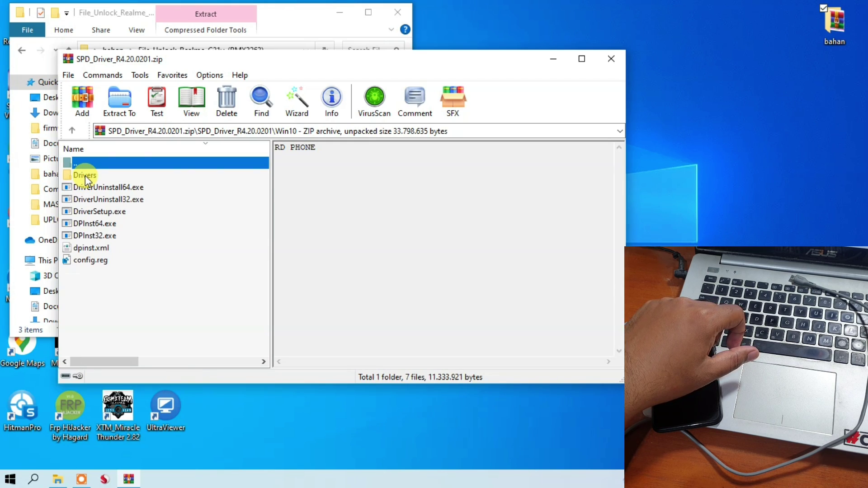
Run DriverSetup.exe and complete the driver installation wizard through Next and Finish.
double_click(92, 212)
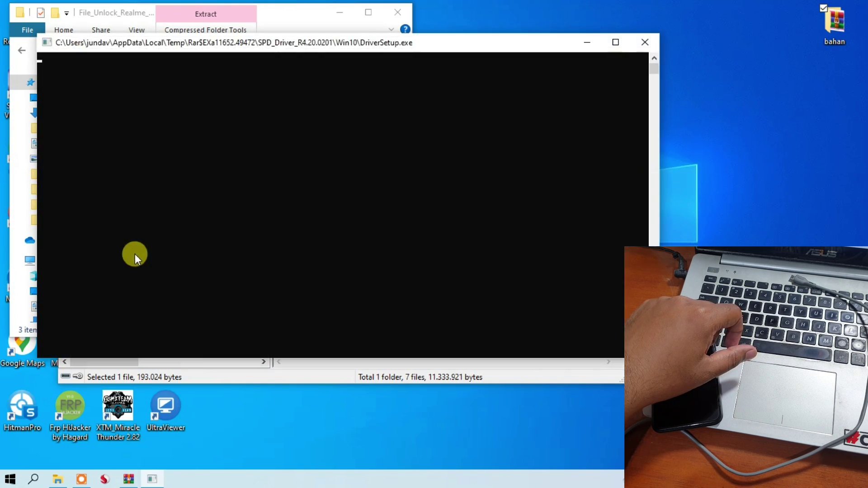
left_click(282, 282)
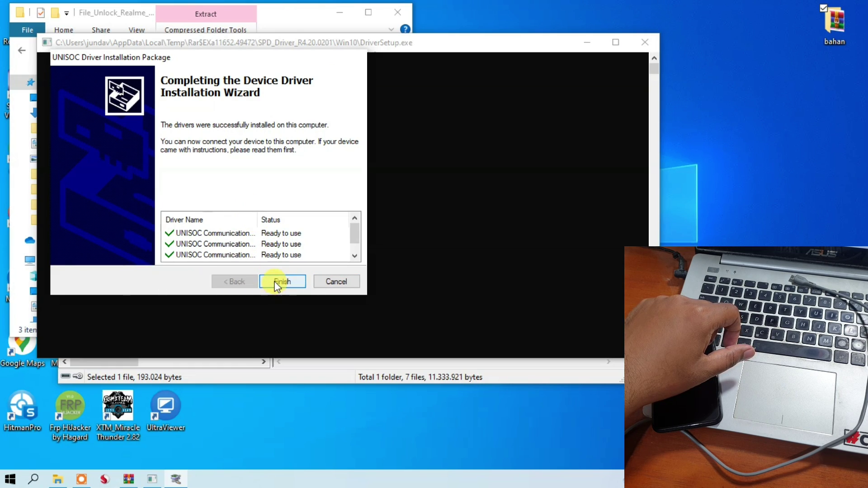
left_click(278, 282)
left_click(175, 288)
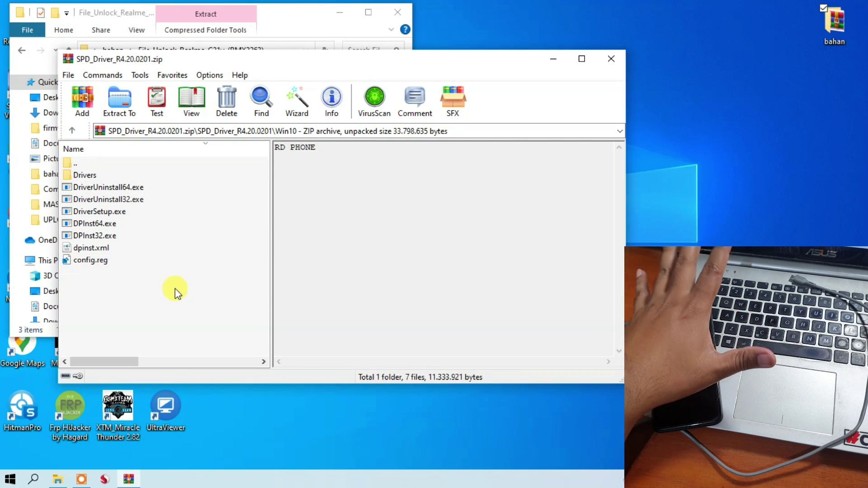
Close WinRAR and extract SPD_Research_Tool_R24.0.0003.rar here with Extract Here.
left_click(606, 61)
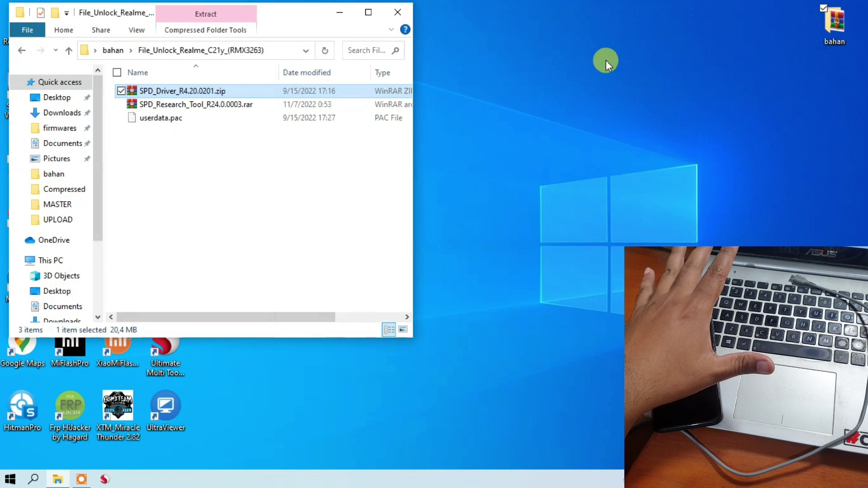
left_click(170, 204)
left_click(165, 106)
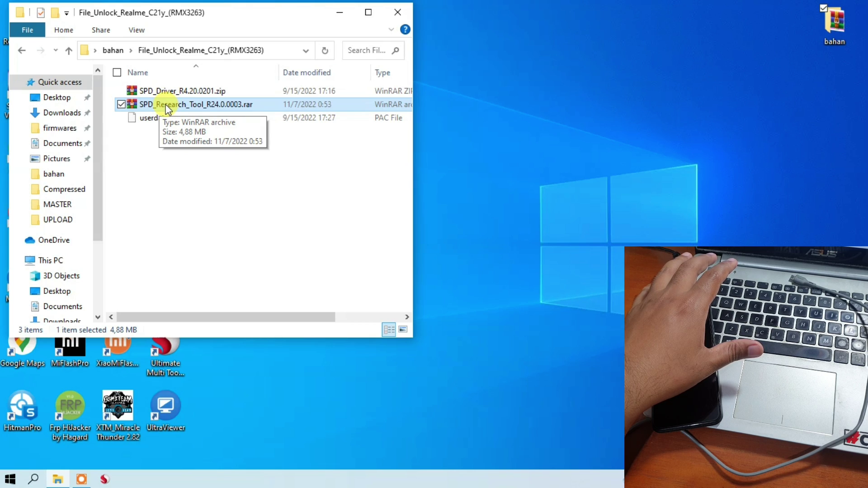
right_click(165, 104)
left_click(133, 167)
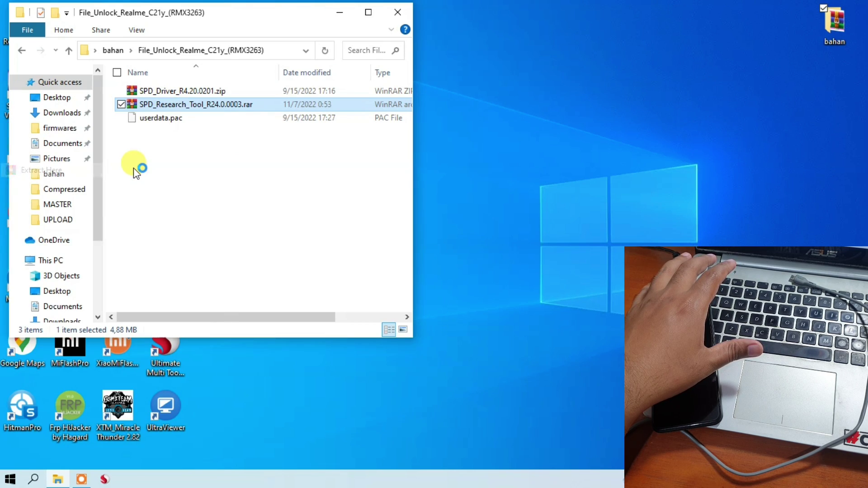
left_click(134, 167)
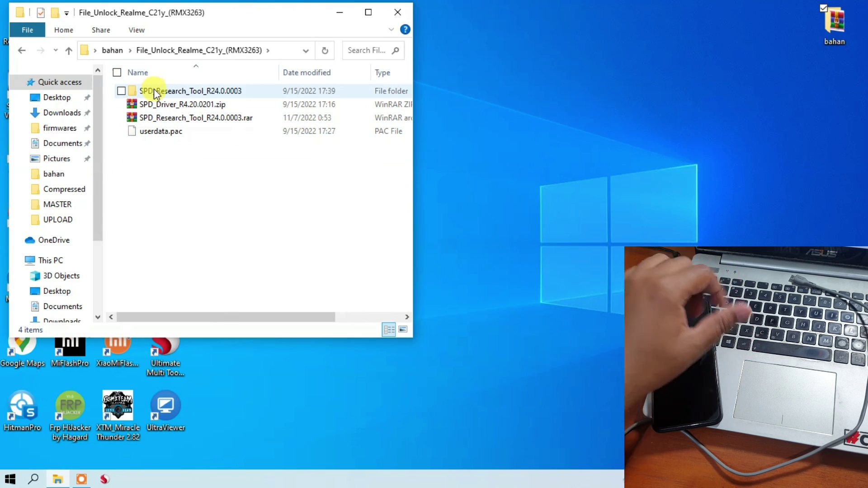
Open the new SPD_Research_Tool_R24.0.0003 folder and scroll down to ResearchDownload.exe.
left_click(154, 91)
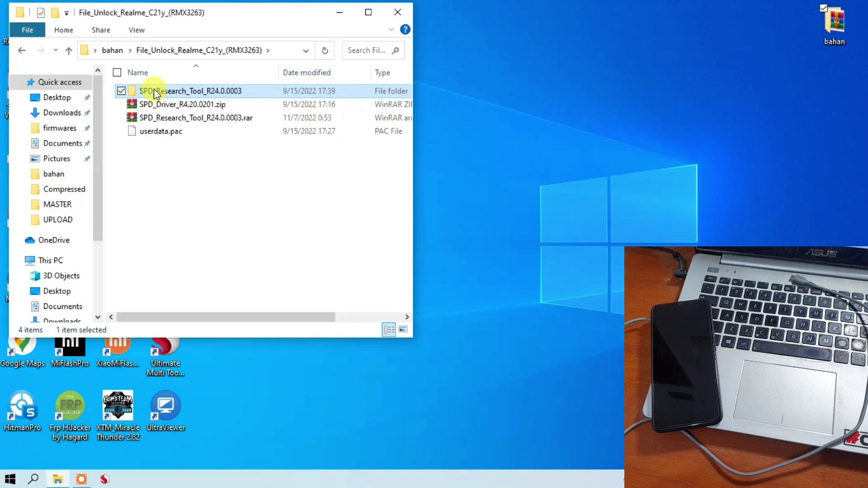
double_click(154, 90)
scroll(163, 119, "down", 4)
scroll(163, 119, "down", 3)
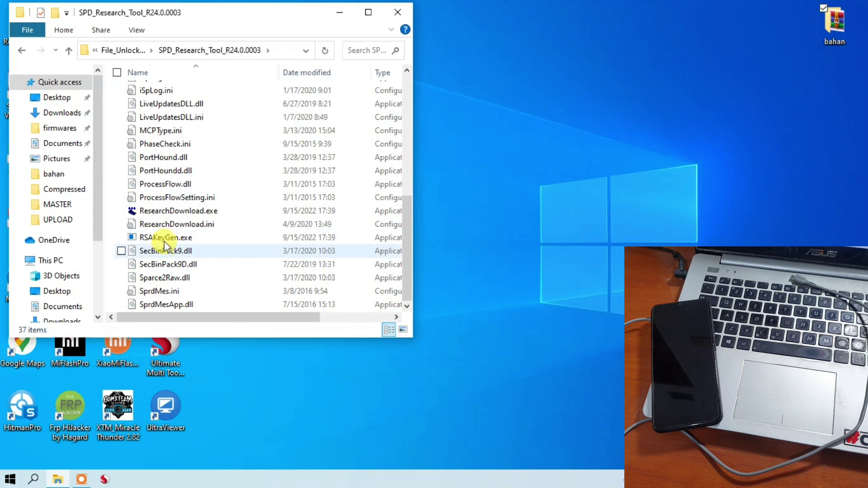
Launch ResearchDownload.exe and move its window higher on the screen.
left_click(172, 211)
double_click(175, 212)
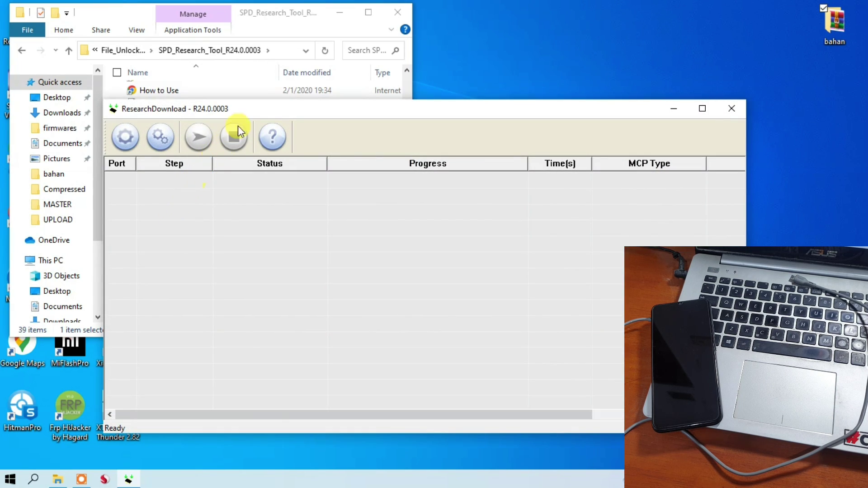
left_click_drag(332, 112, 484, 70)
left_click(243, 8)
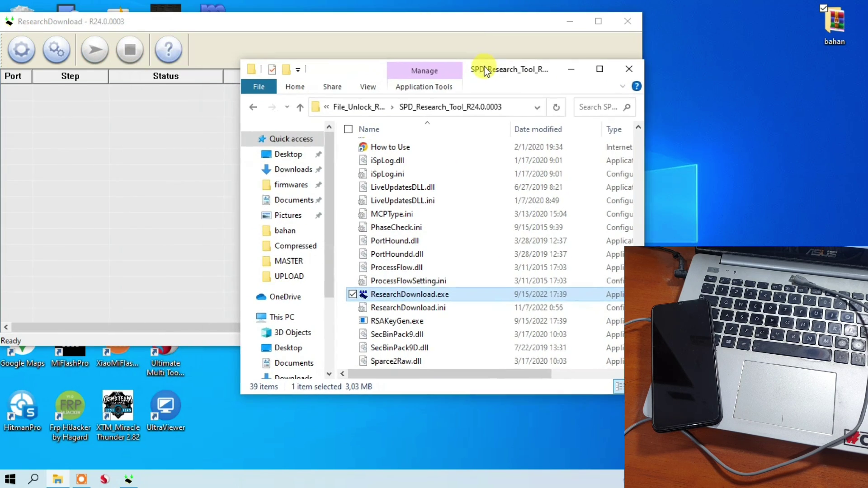
left_click_drag(391, 25, 394, 15)
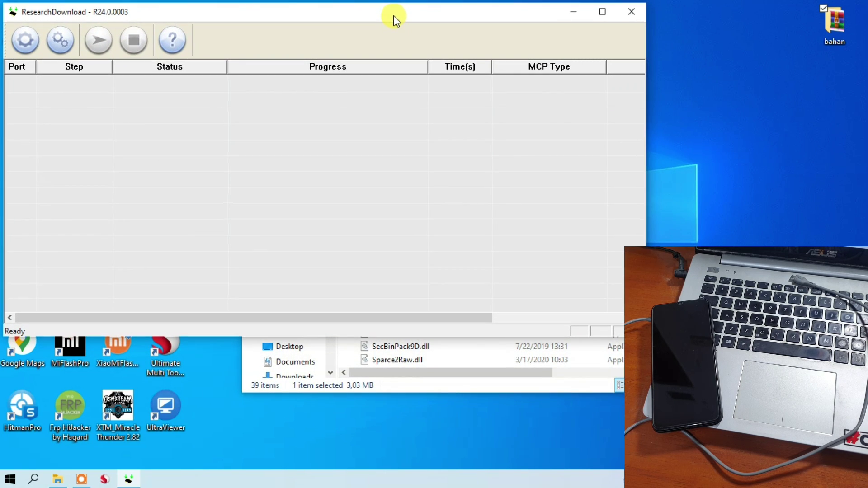
left_click(427, 386)
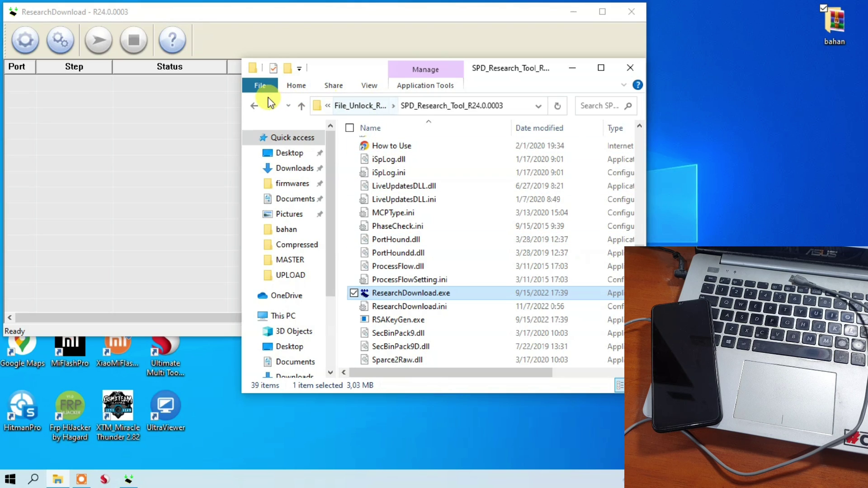
Return Explorer to File_Unlock_Realme_C21y_(RMX3263), select userdata.pac, and place the window beside ResearchDownload.
left_click(256, 107)
left_click_drag(326, 71, 209, 73)
left_click_drag(219, 185, 153, 186)
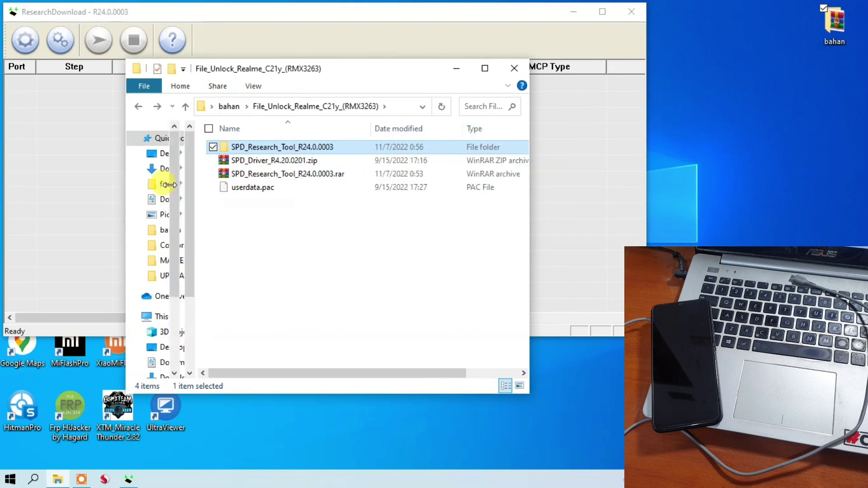
left_click(225, 189)
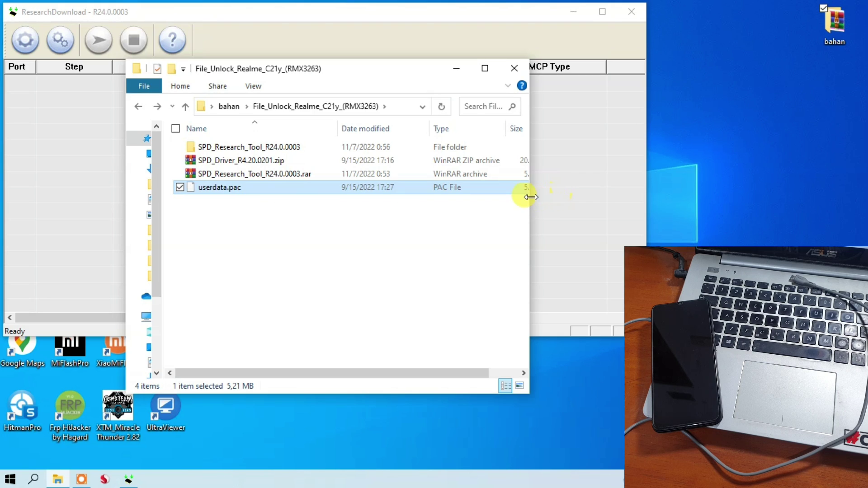
left_click_drag(531, 198, 348, 199)
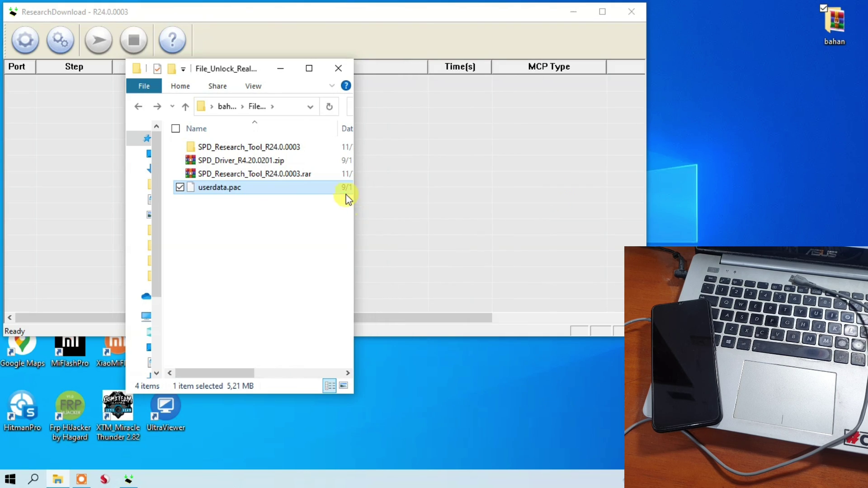
left_click_drag(201, 68, 725, 14)
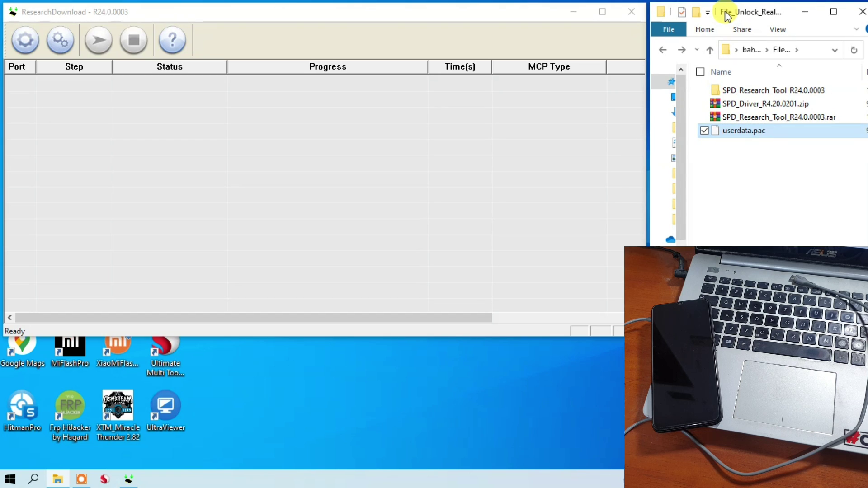
Start loading a packet in ResearchDownload and browse the Open dialog to the Desktop.
left_click(163, 170)
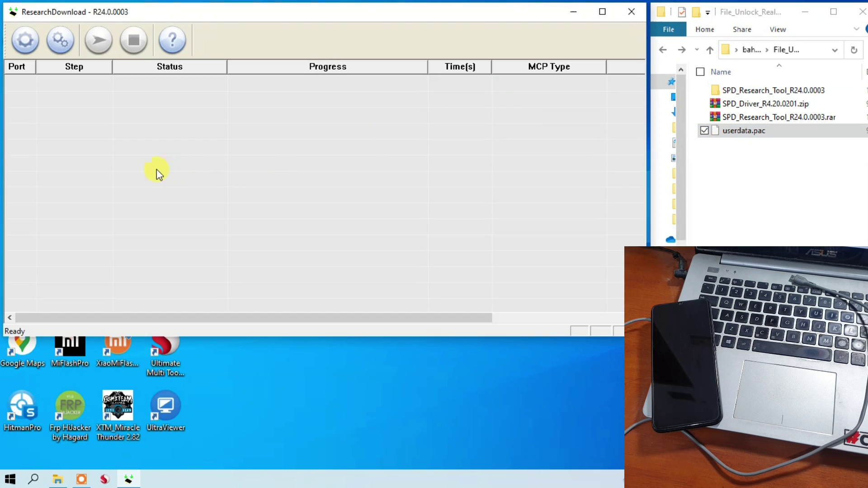
left_click(24, 41)
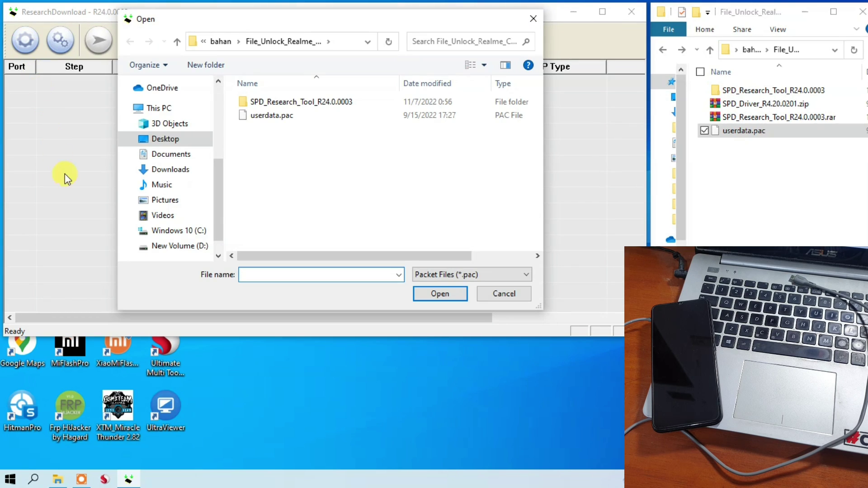
left_click(163, 139)
left_click(736, 134)
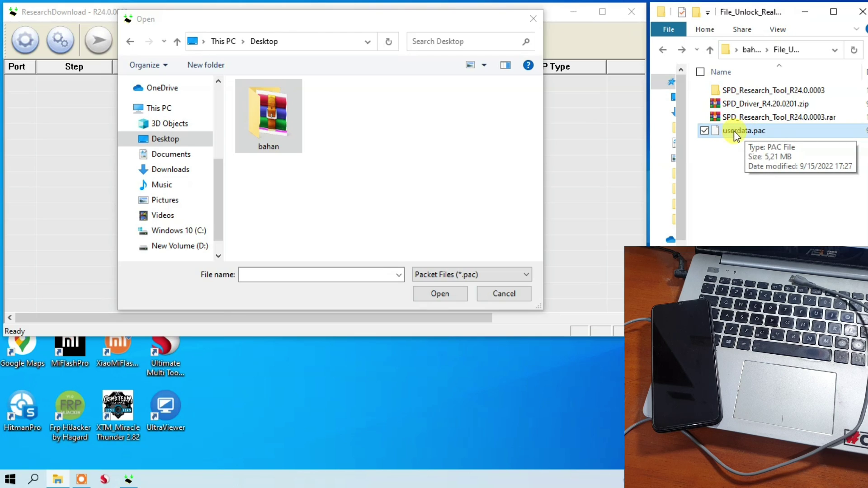
left_click(170, 170)
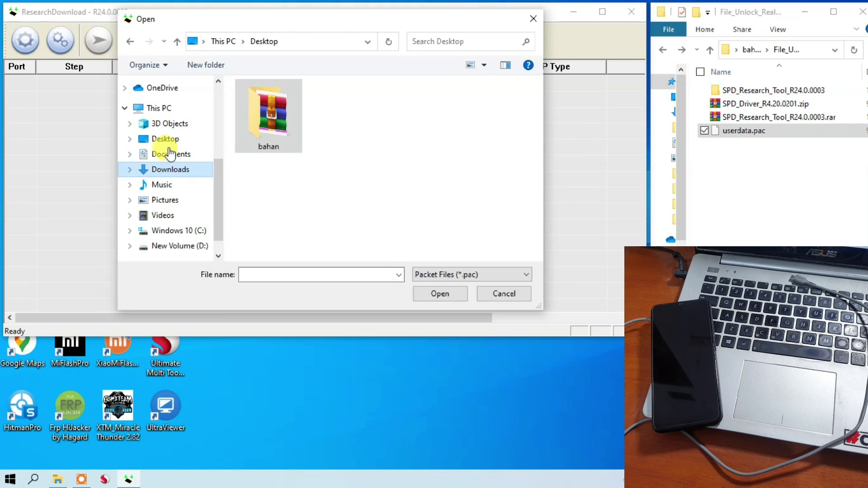
left_click(163, 141)
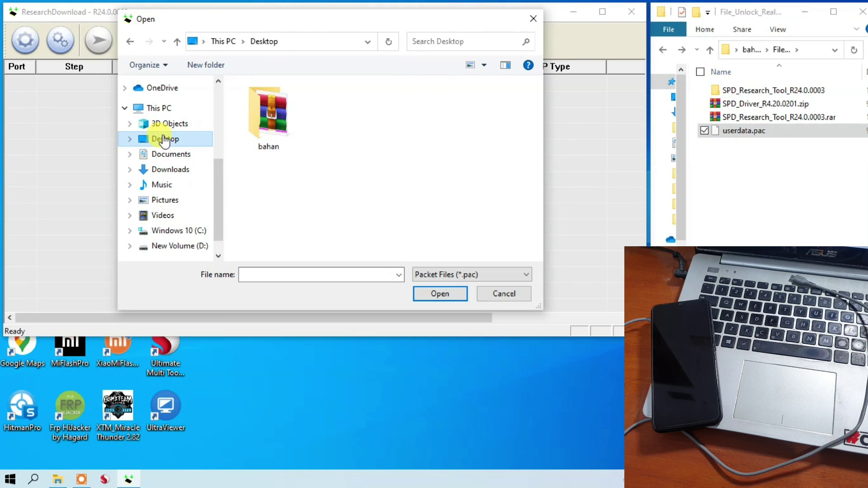
Load userdata.pac from bahan > File_Unlock_Realme_C21y_(RMX3263) as the packet.
double_click(278, 129)
left_click(265, 108)
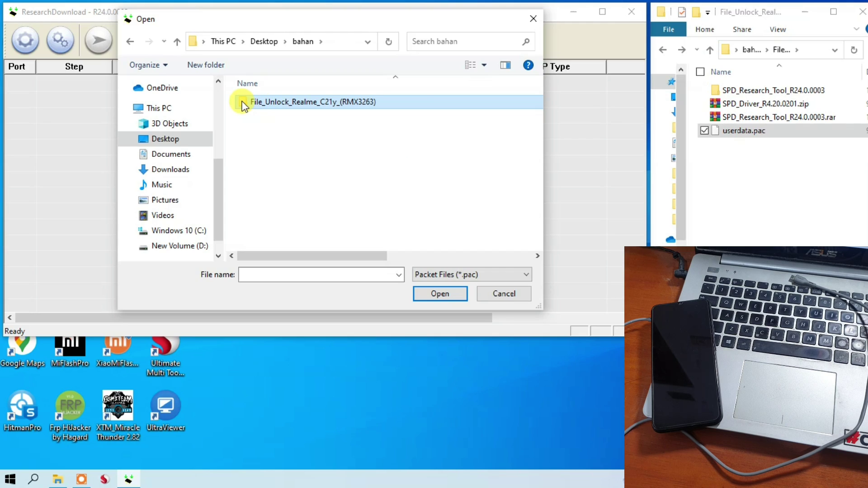
double_click(311, 106)
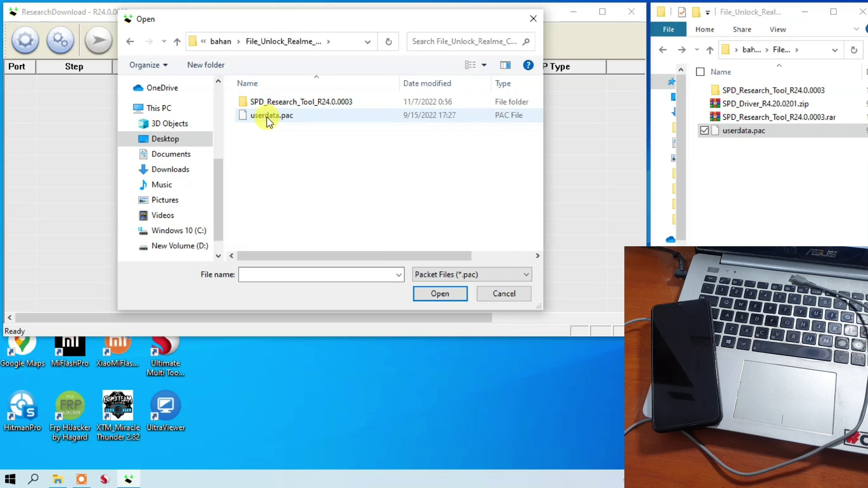
left_click(270, 117)
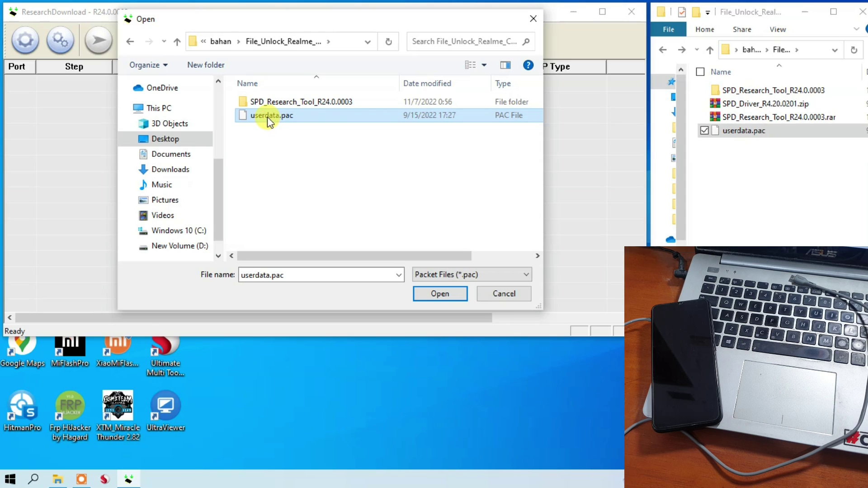
left_click(440, 295)
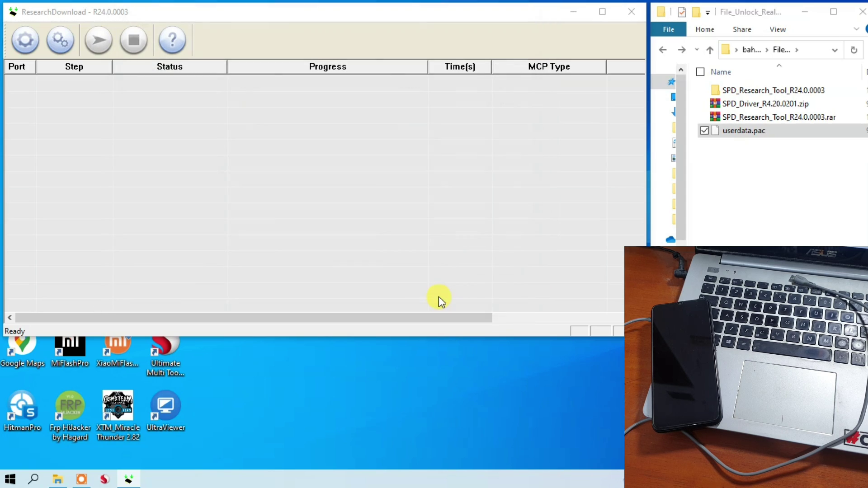
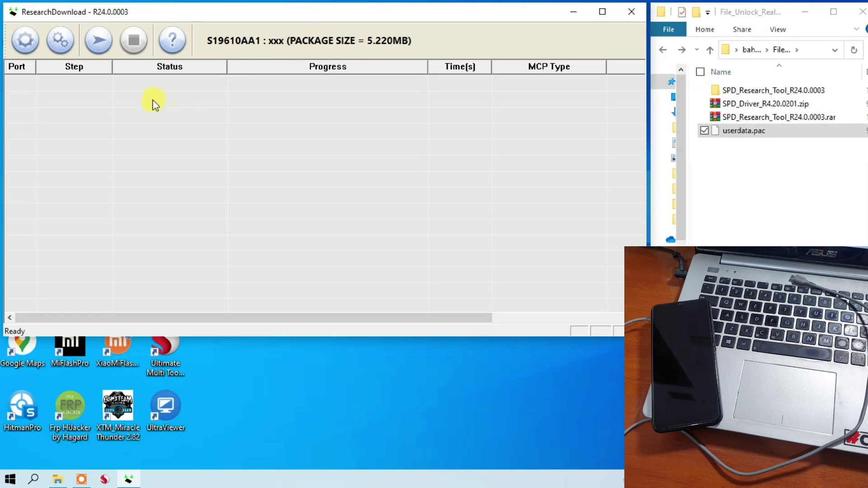
Start downloading the loaded S19610AA1 userdata.pac package (5.220MB) so the status shows Ready.
left_click(100, 41)
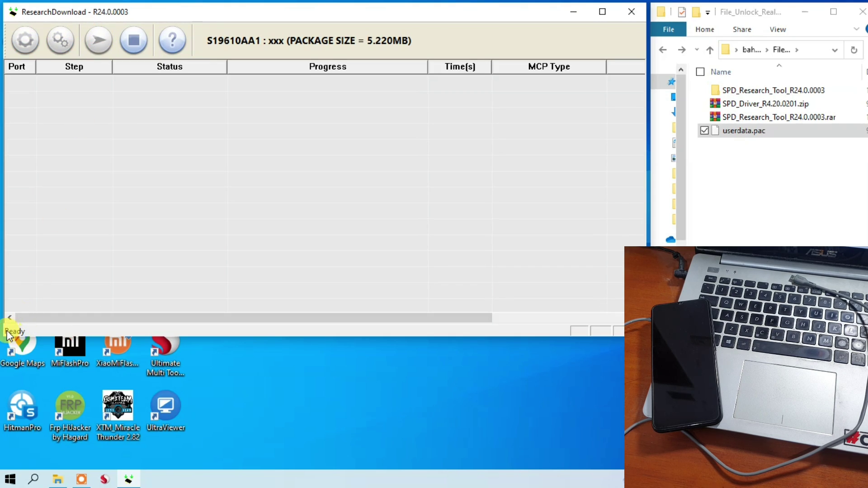